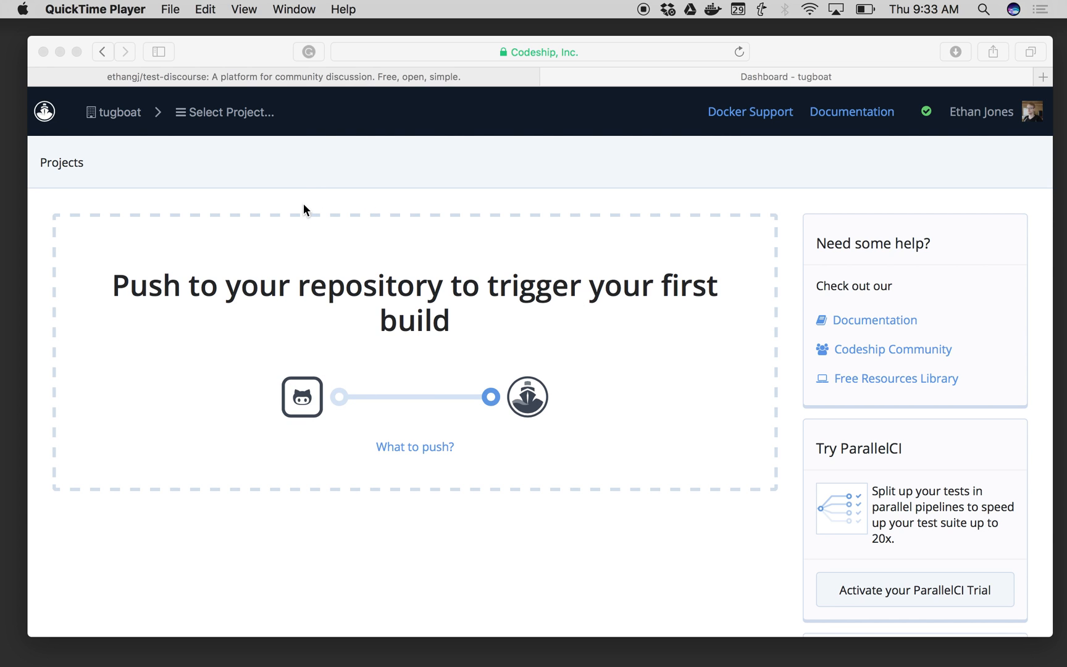
Focus the Safari window showing the Codeship dashboard for the tugboat organization.
click(209, 112)
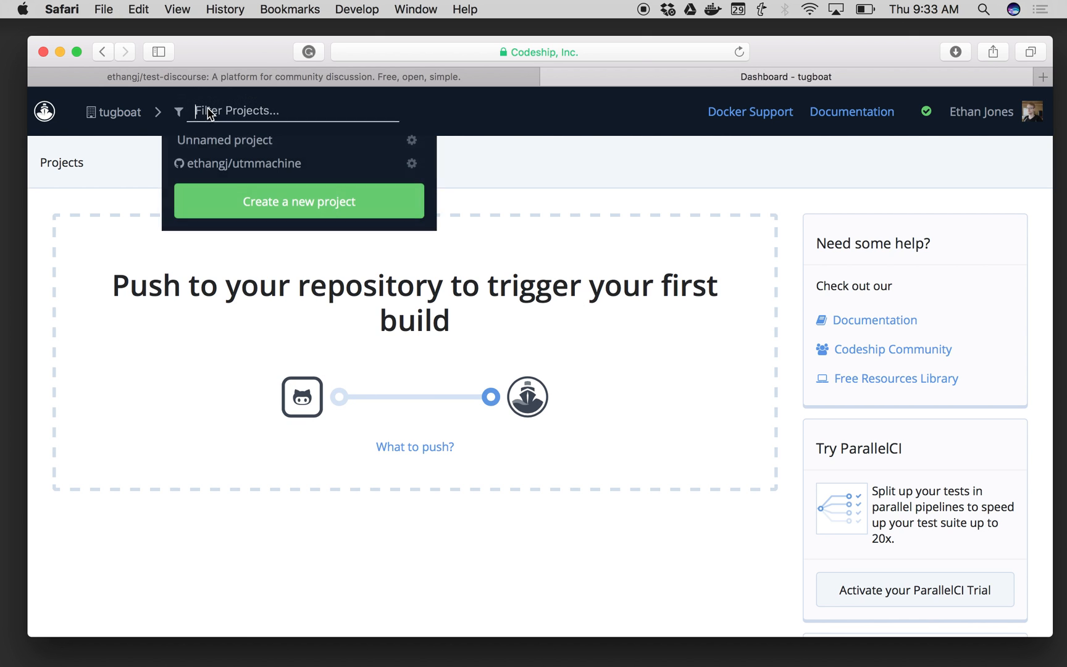
Create a new Codeship project with GitHub as its SCM, reaching the clone URL prompt.
click(221, 203)
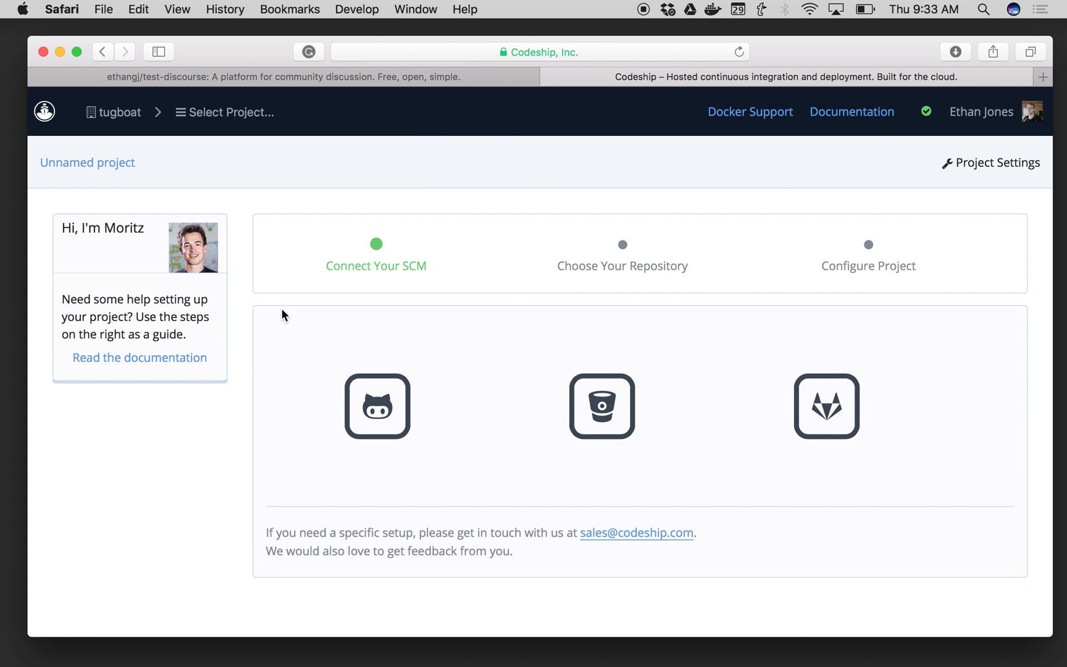
click(363, 403)
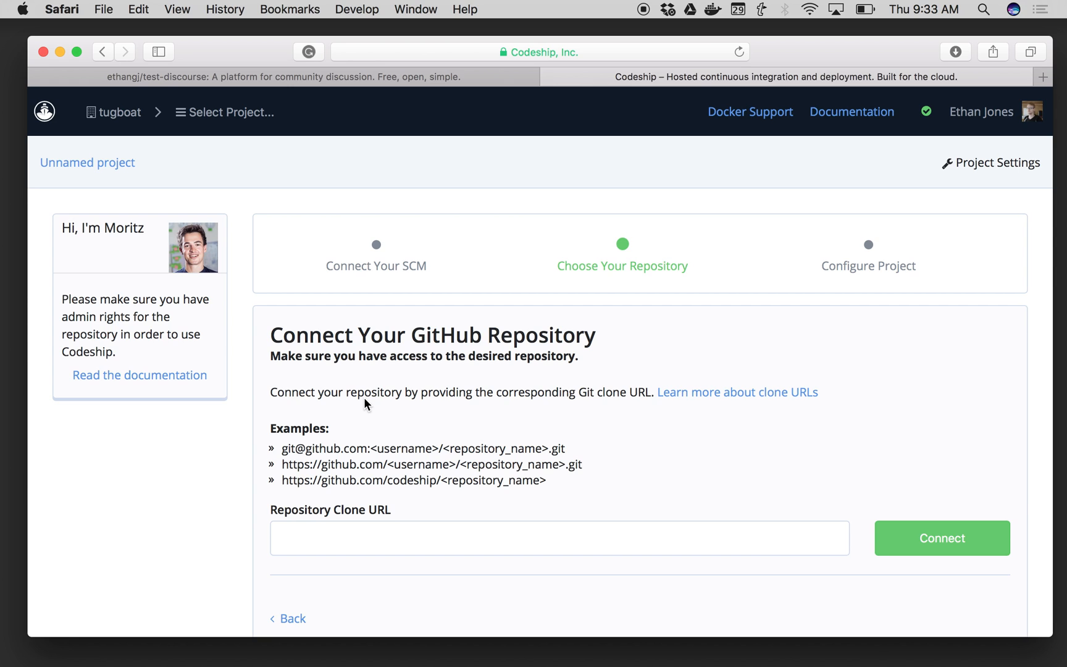
scroll(364, 403, down, 1)
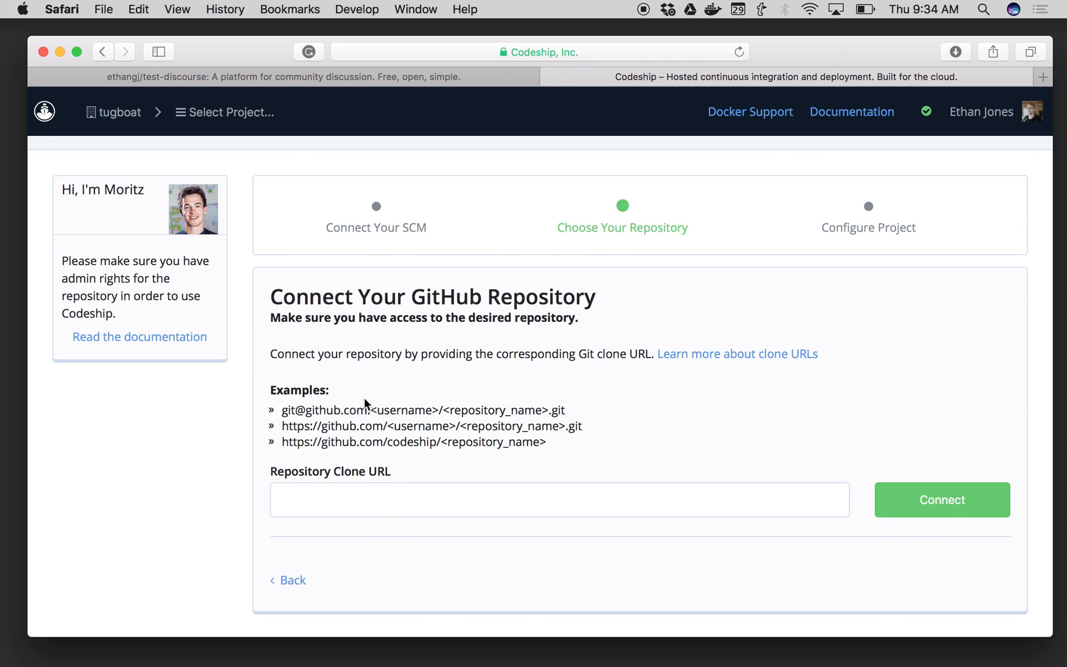
key(ctrl+Tab)
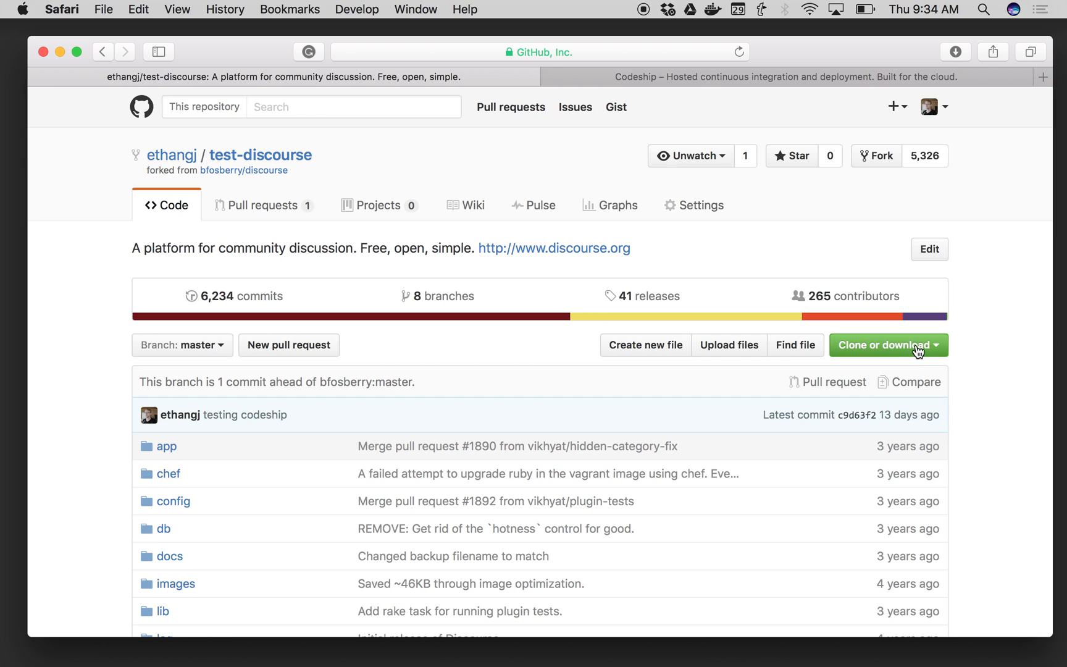
Copy the HTTPS clone URL of ethangj/test-discourse from its Clone or download panel.
click(916, 345)
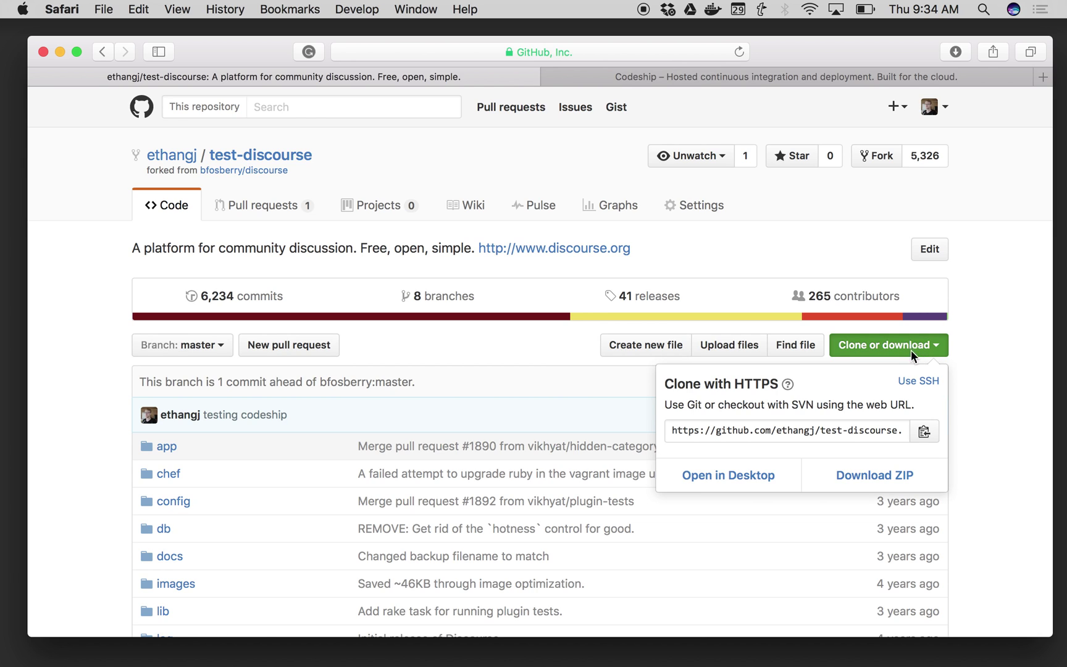
triple_click(783, 430)
right_click(783, 429)
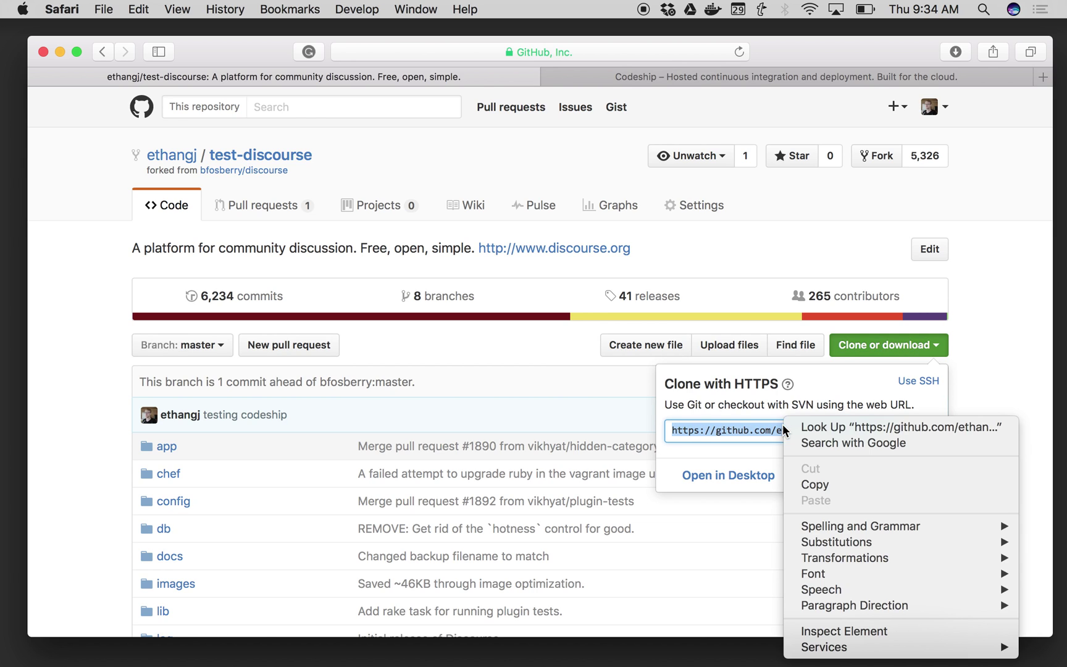
click(818, 486)
Paste the test-discourse clone URL into Codeship and connect the project to it.
key(ctrl+Tab)
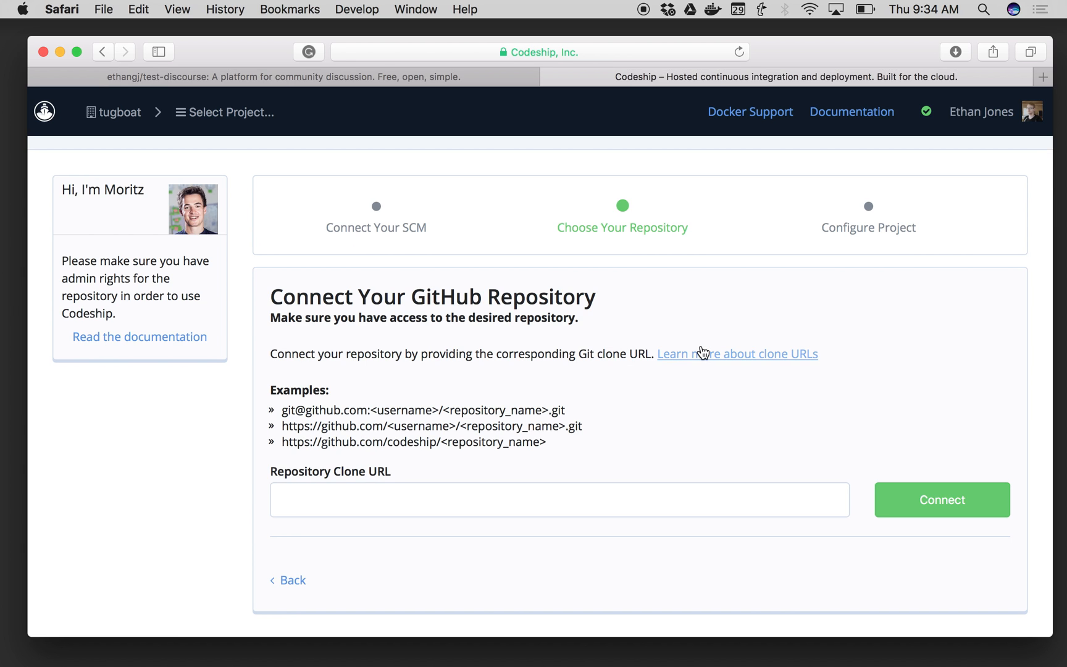
click(436, 499)
key(super+v)
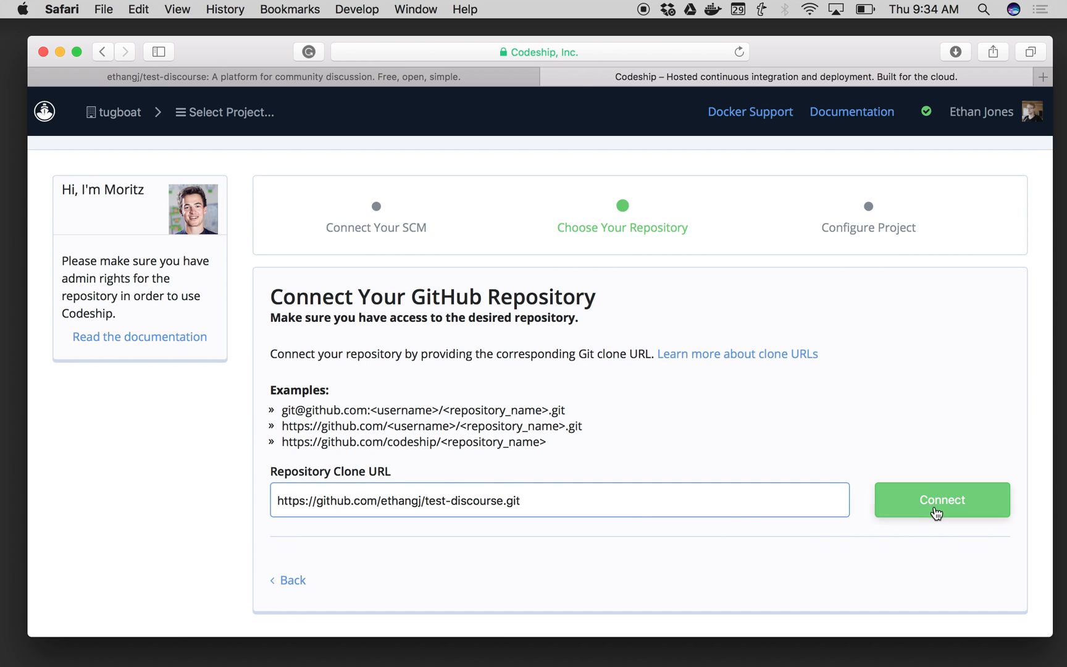
click(938, 506)
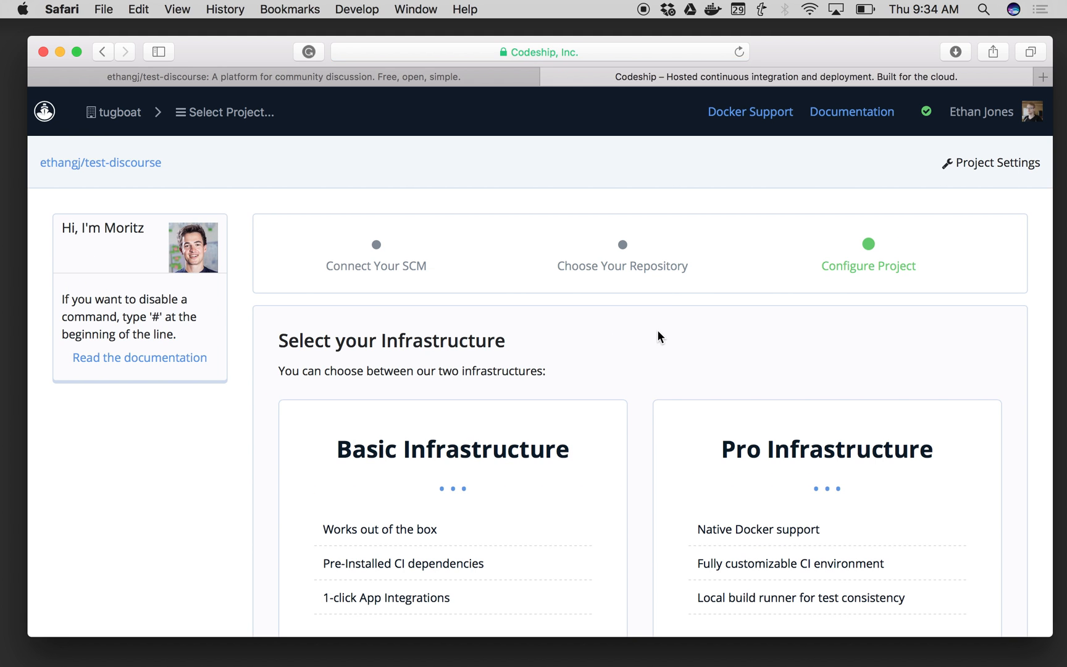
scroll(657, 330, down, 4)
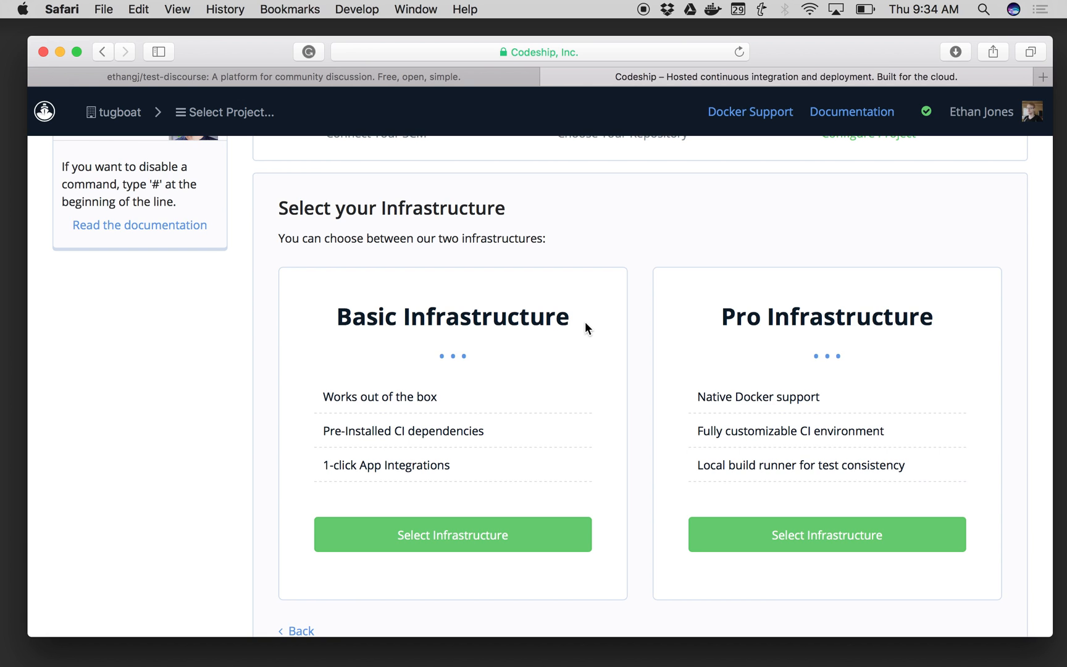
Choose Basic infrastructure, reaching the setup commands configuration step.
click(475, 539)
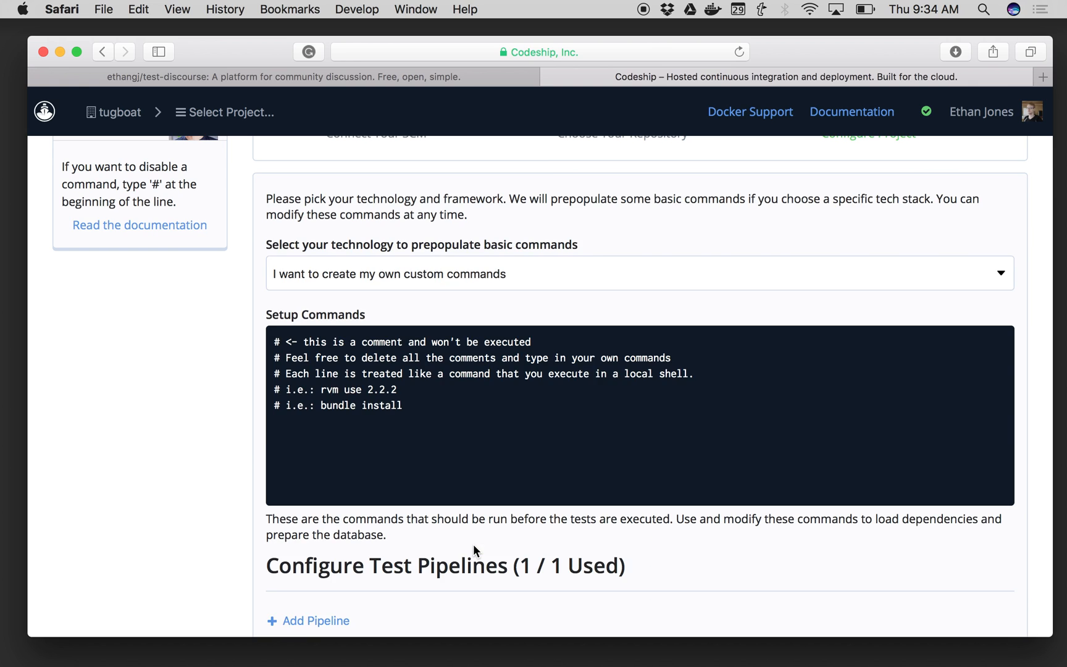
Keep custom commands and uncomment 'bundle install' by deleting its '# i.e.: ' prefix.
click(438, 491)
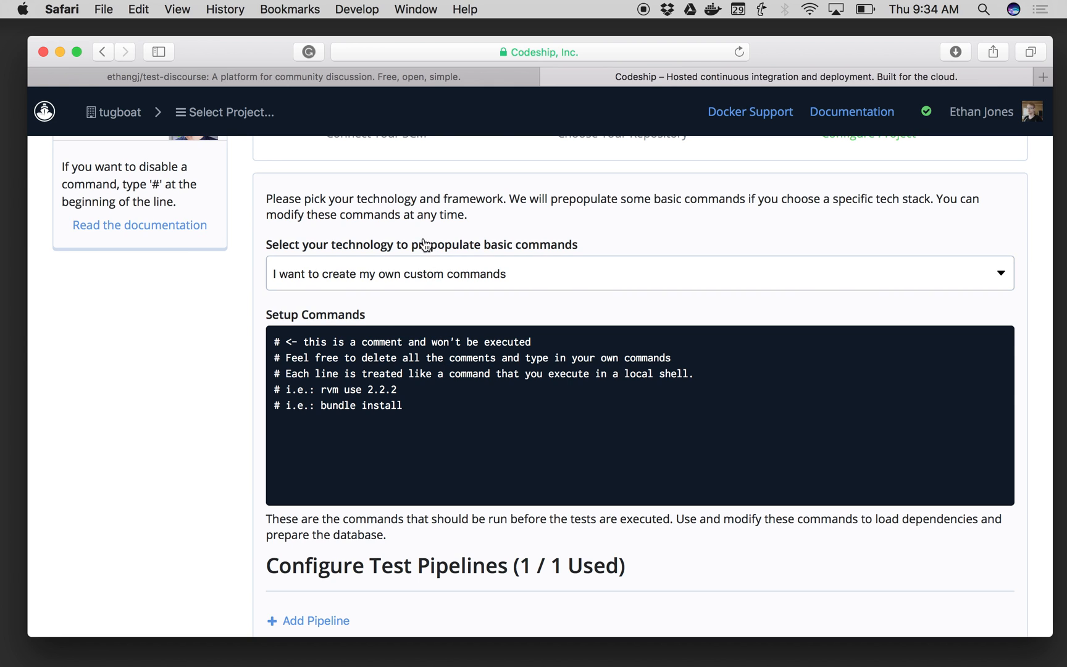
click(433, 273)
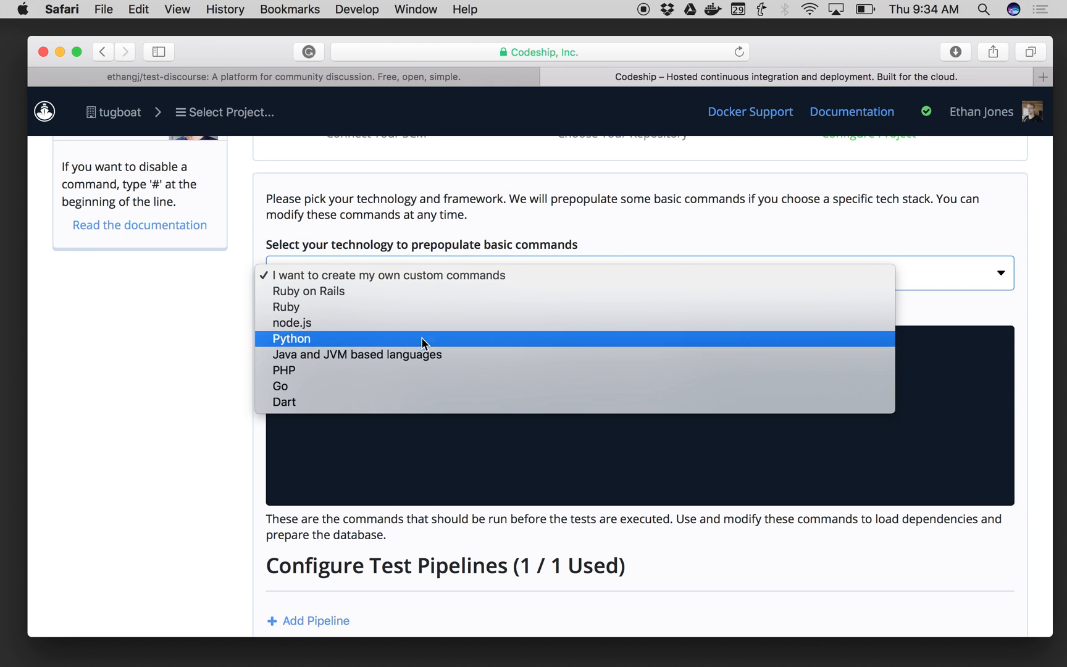
click(421, 218)
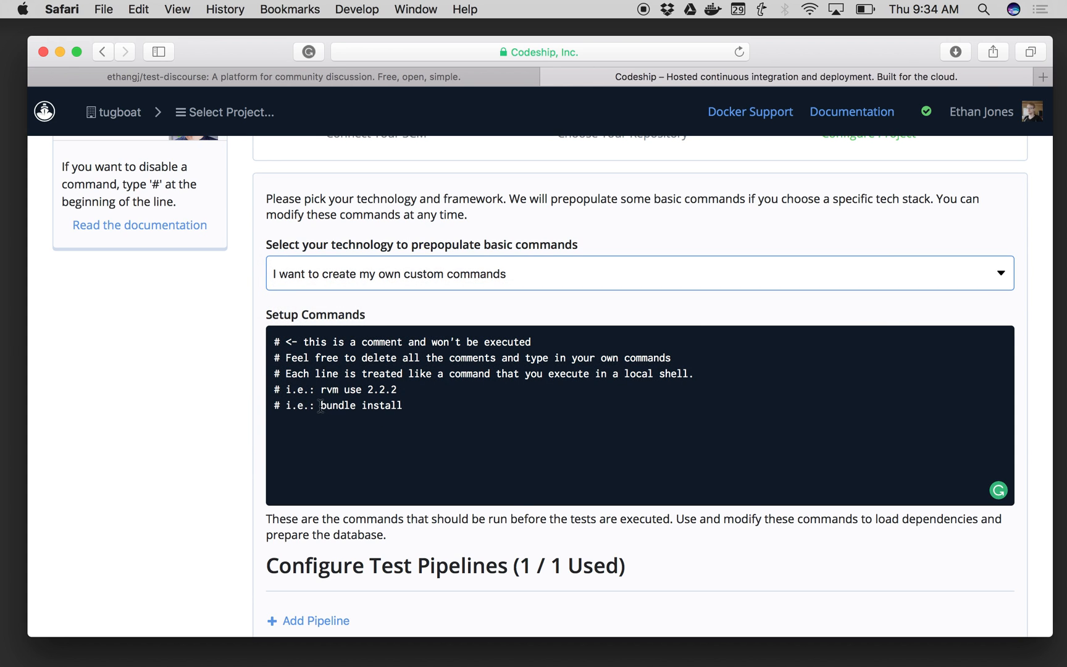
drag(320, 406, 267, 405)
key(BackSpace)
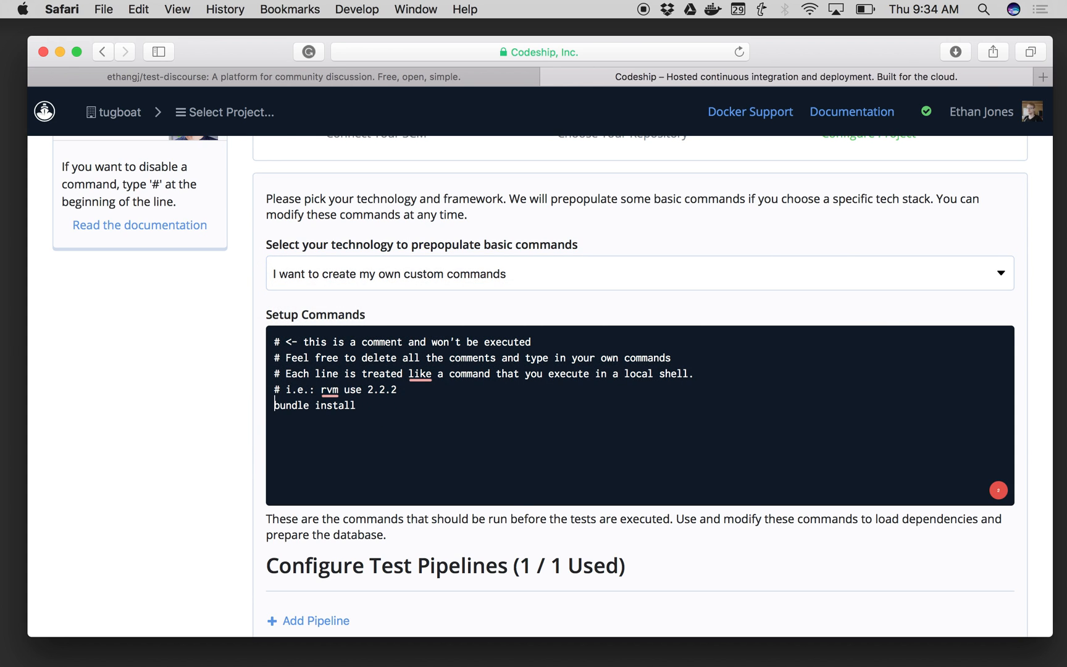
scroll(450, 371, down, 6)
scroll(450, 370, down, 1)
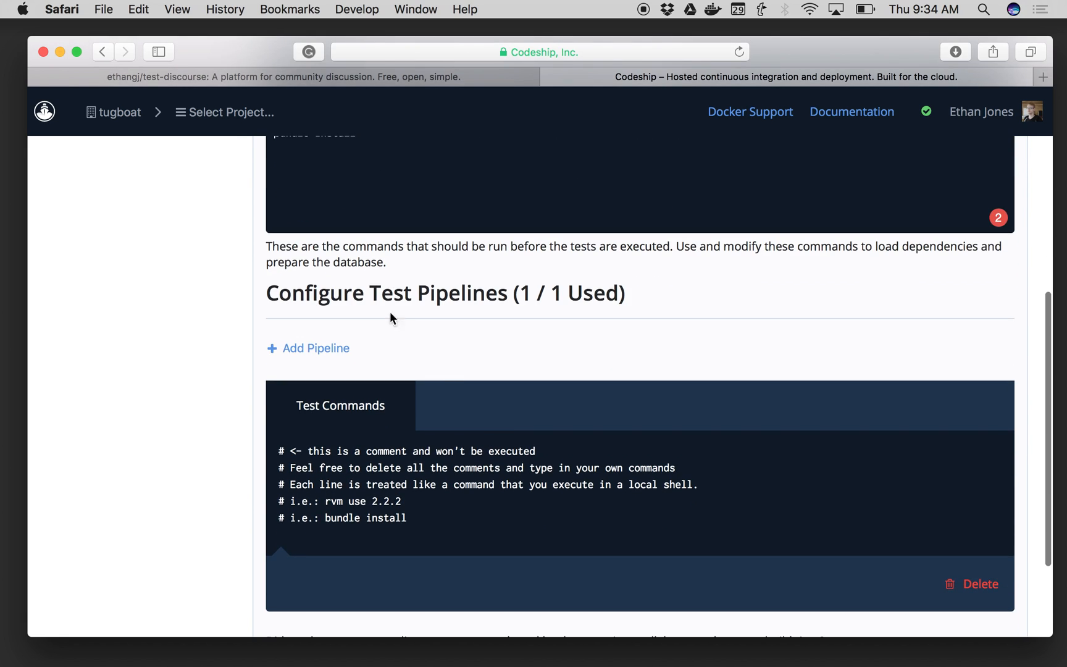
scroll(545, 344, down, 3)
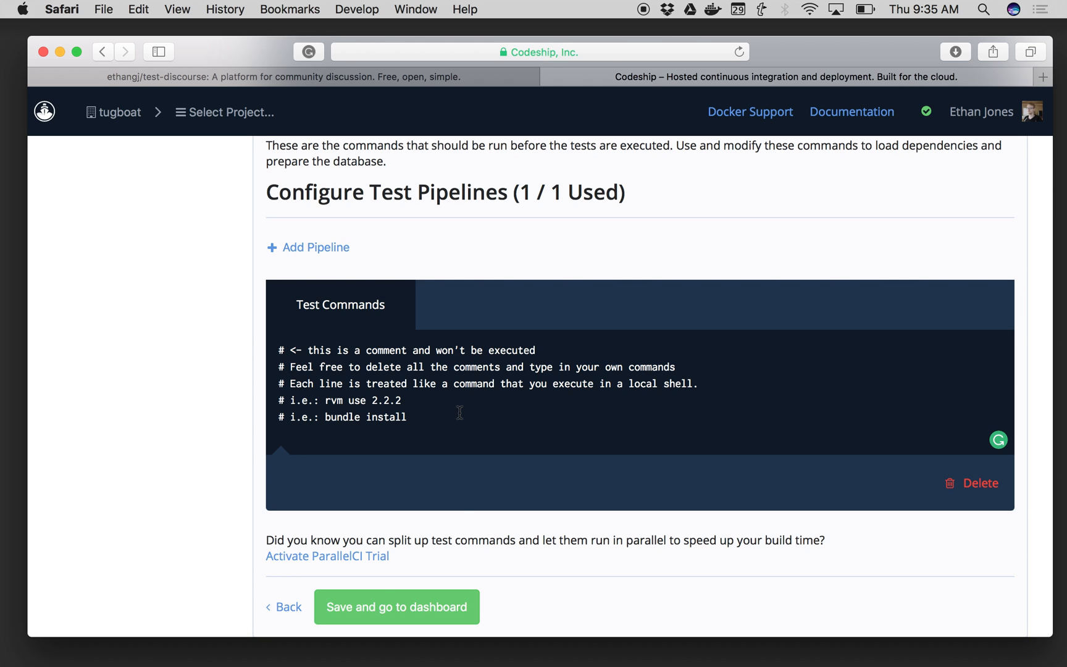
Save the configuration and go to the project dashboard awaiting the first push.
click(442, 607)
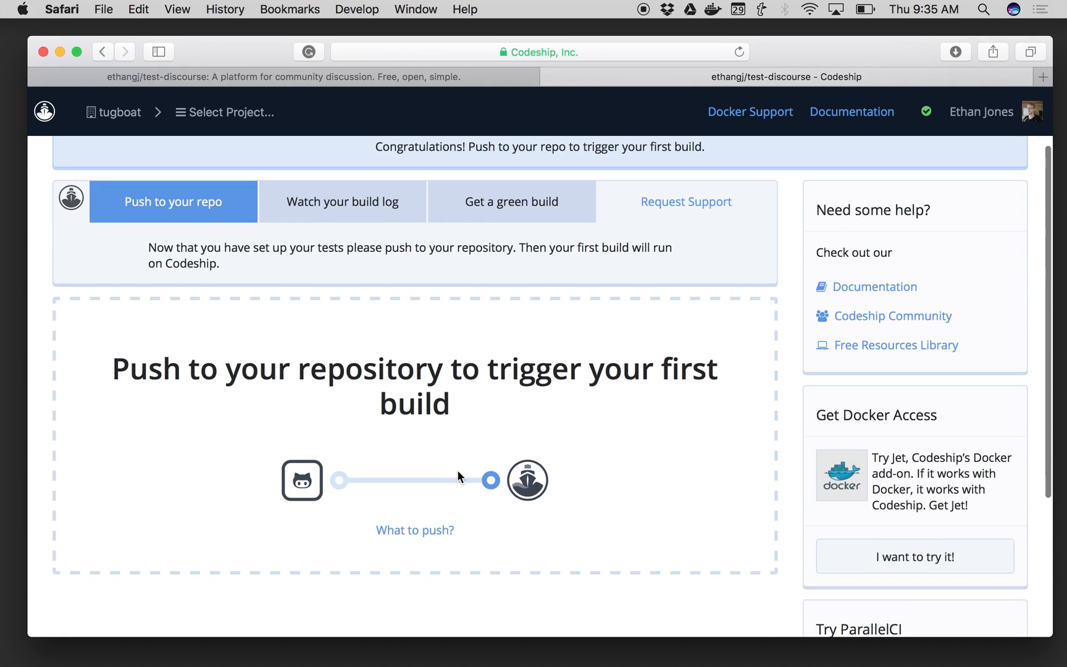
scroll(456, 476, up, 2)
In Terminal, commit all changes as "Testing Codeship" and git push them to GitHub.
key(super+Tab)
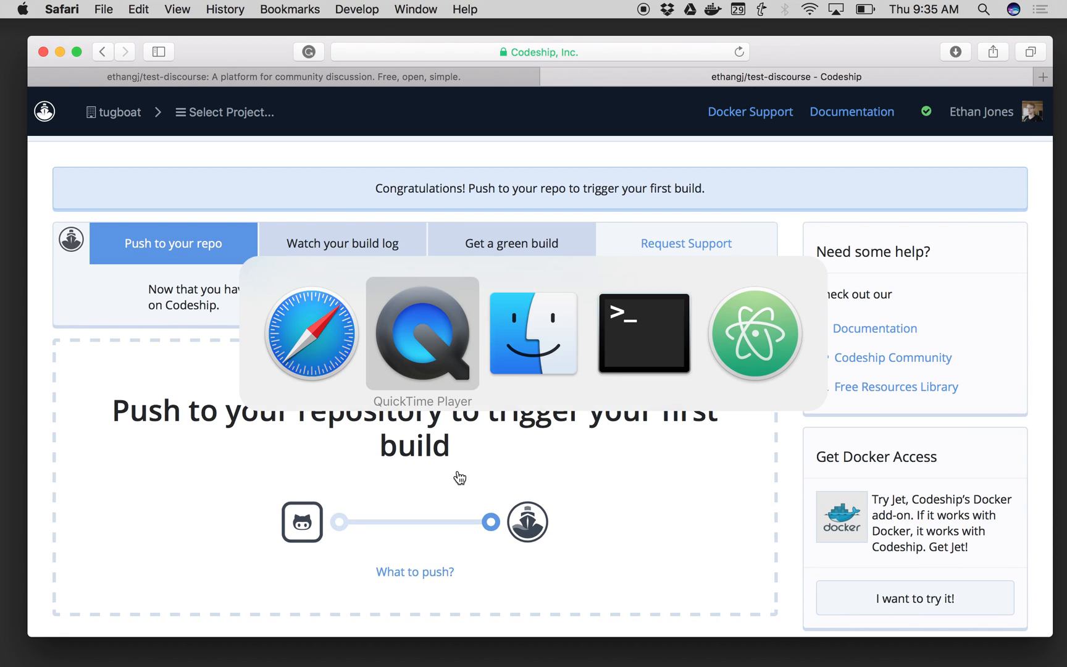
key(super+Tab)
key(Tab)
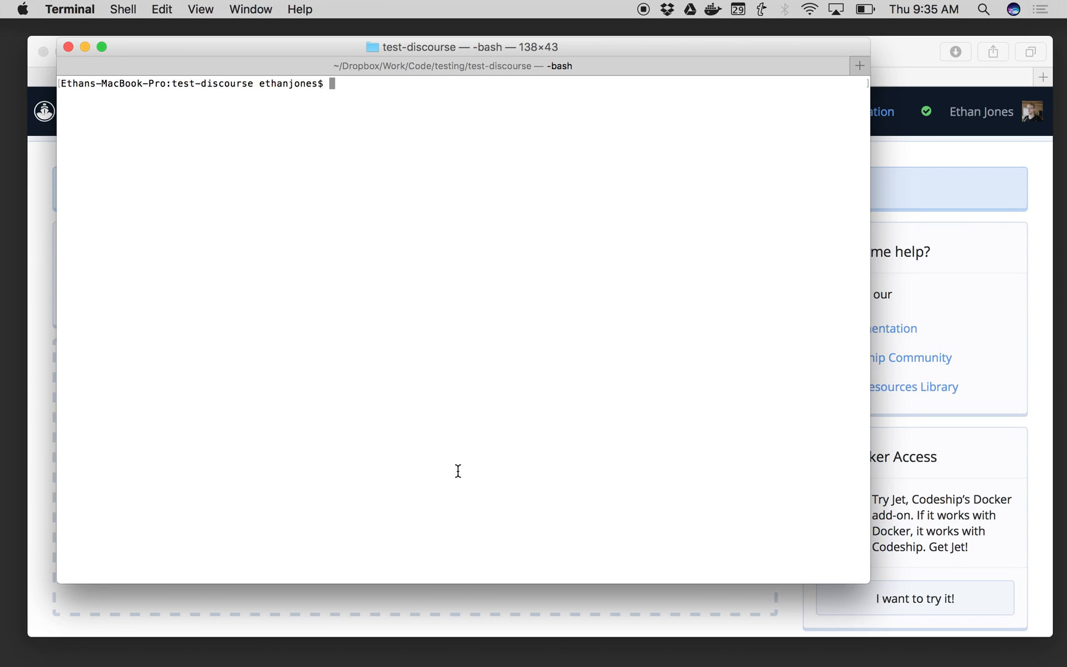
text(git commit )
text(. -m "Testing Codeship")
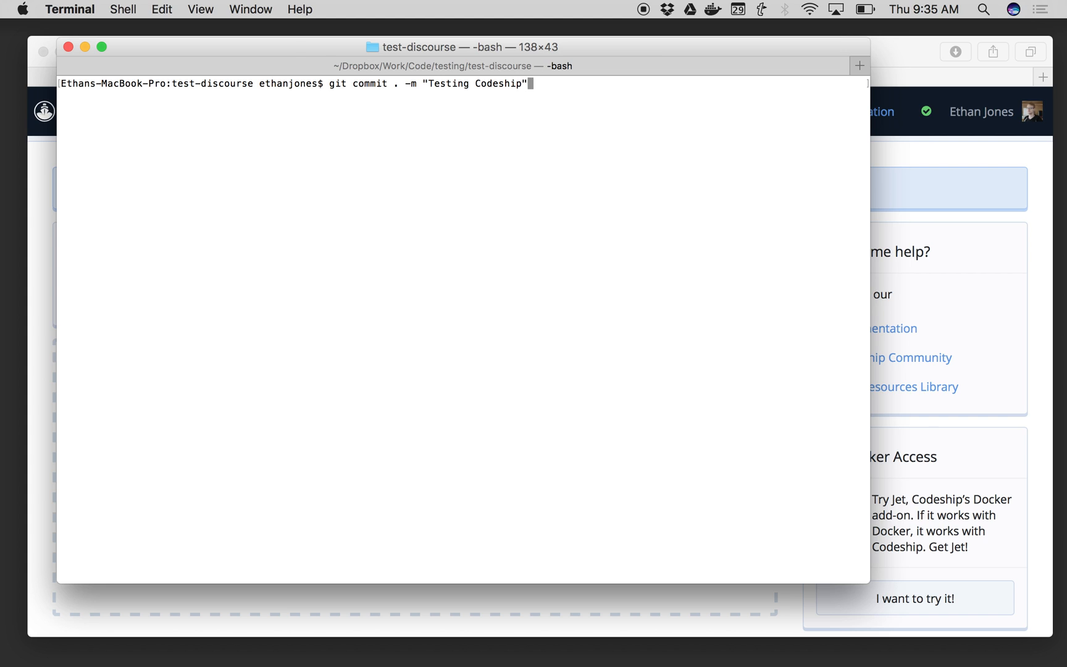
key(Return)
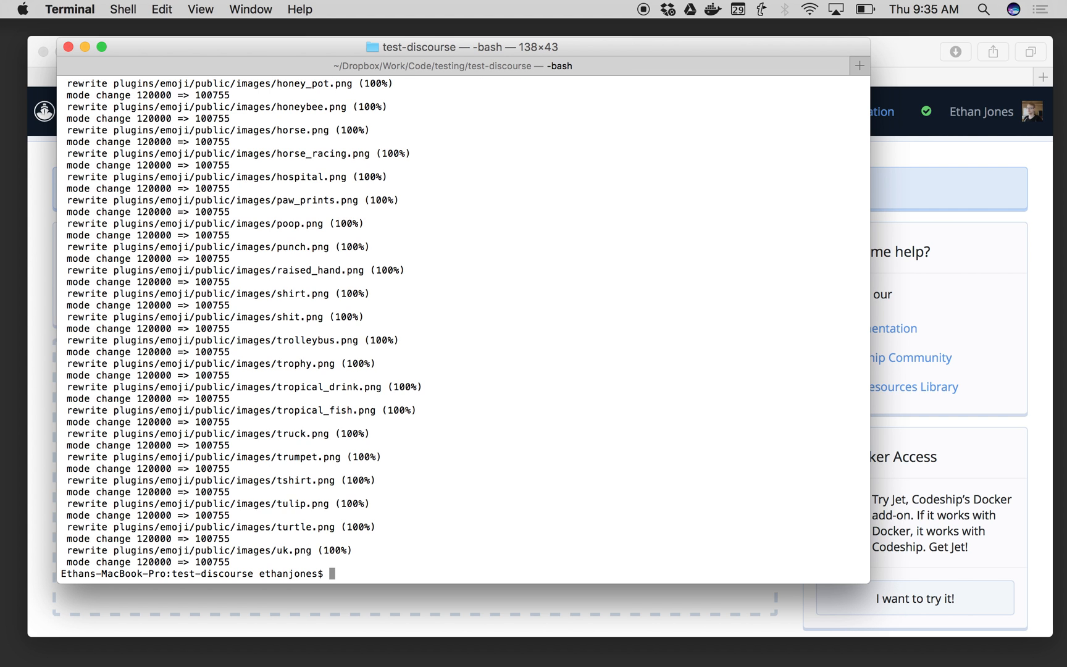
text(git push)
key(Return)
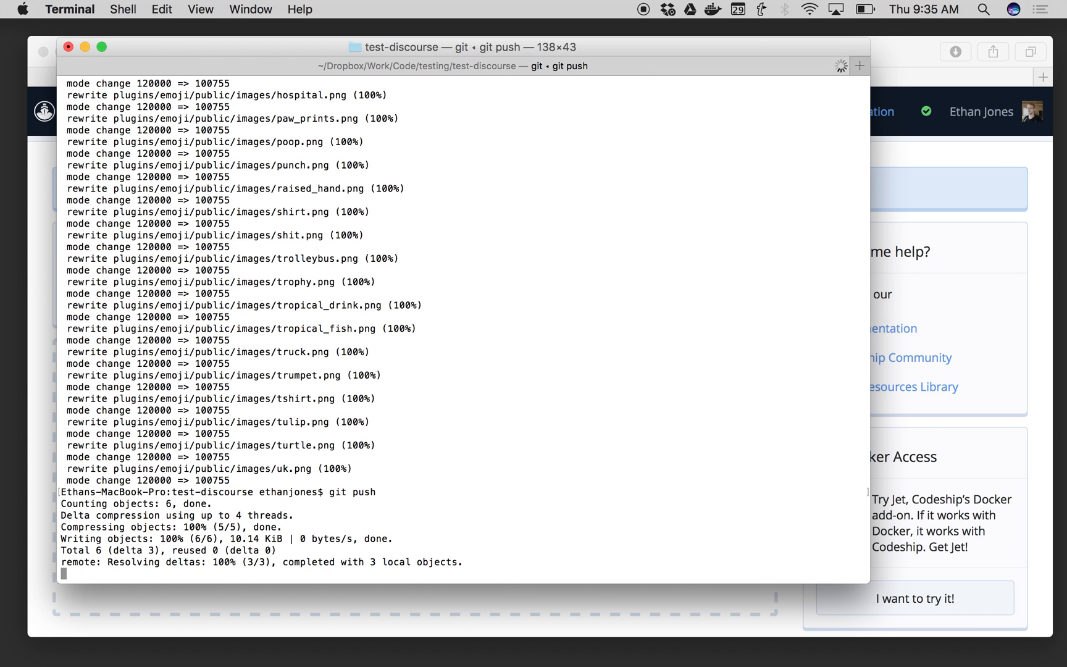
key(super+Tab)
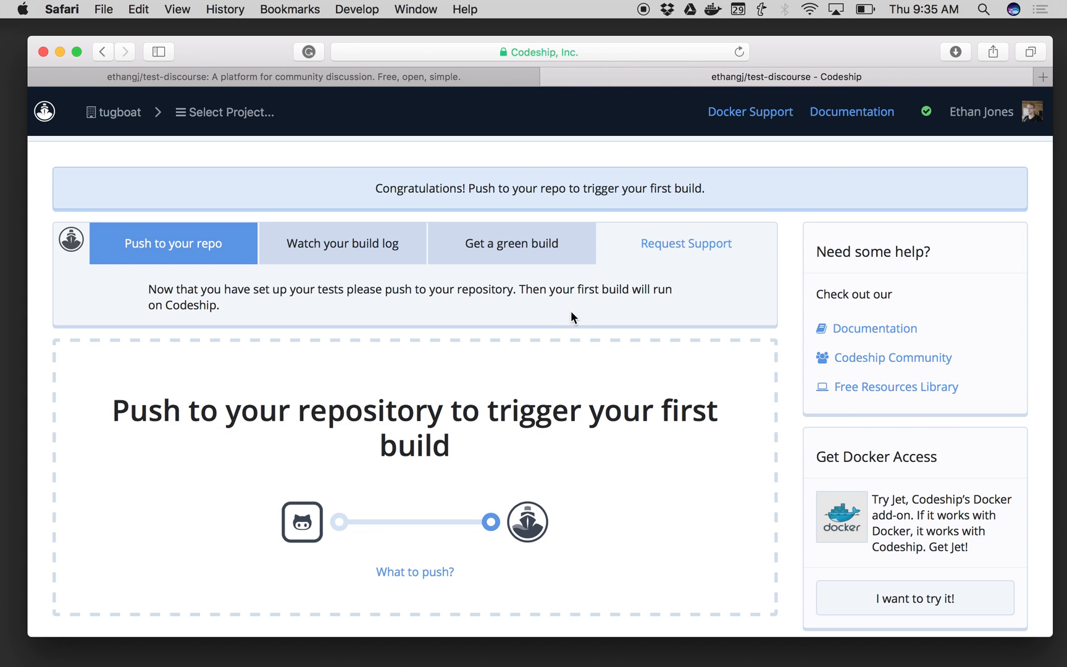
Reload until the 'Testing Codeship' build on master appears, then view its running details.
key(super+r)
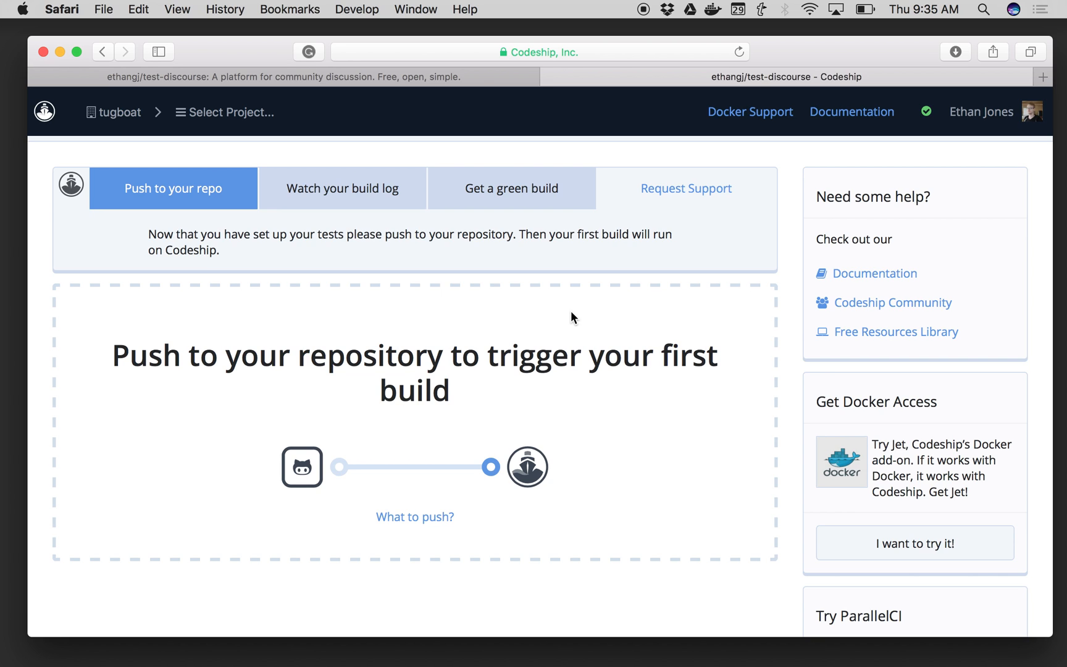
key(super+r)
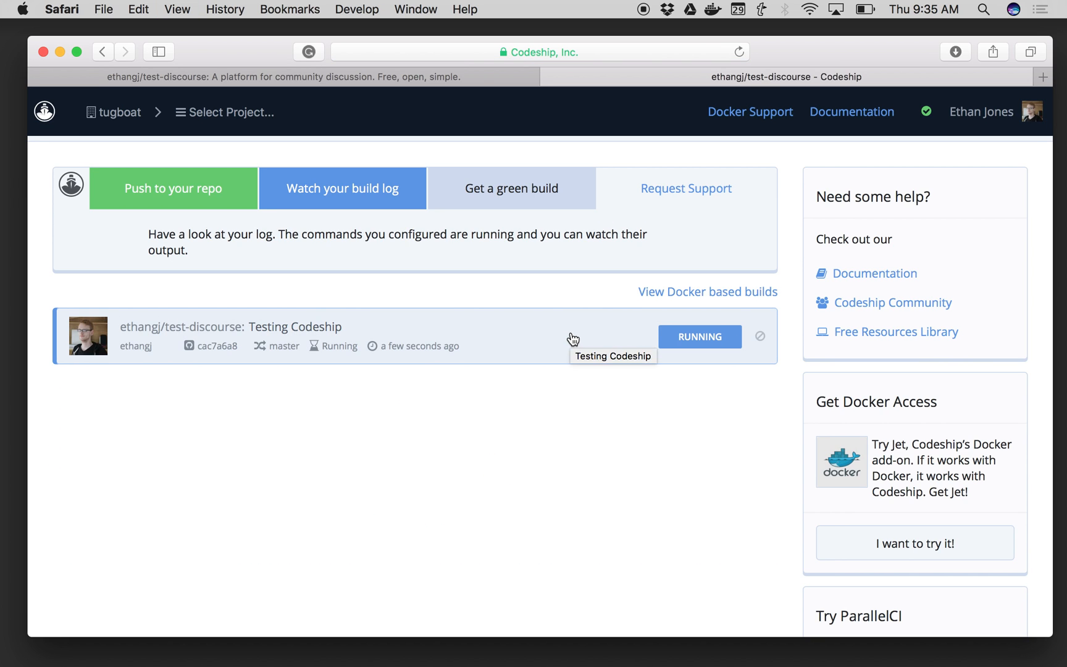
click(573, 338)
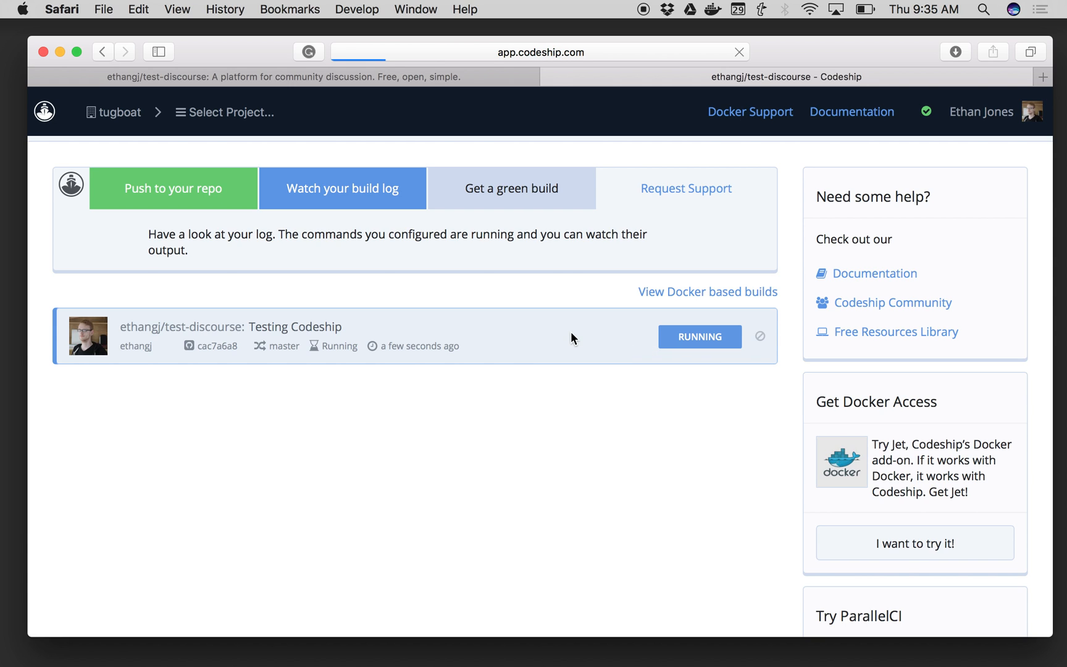